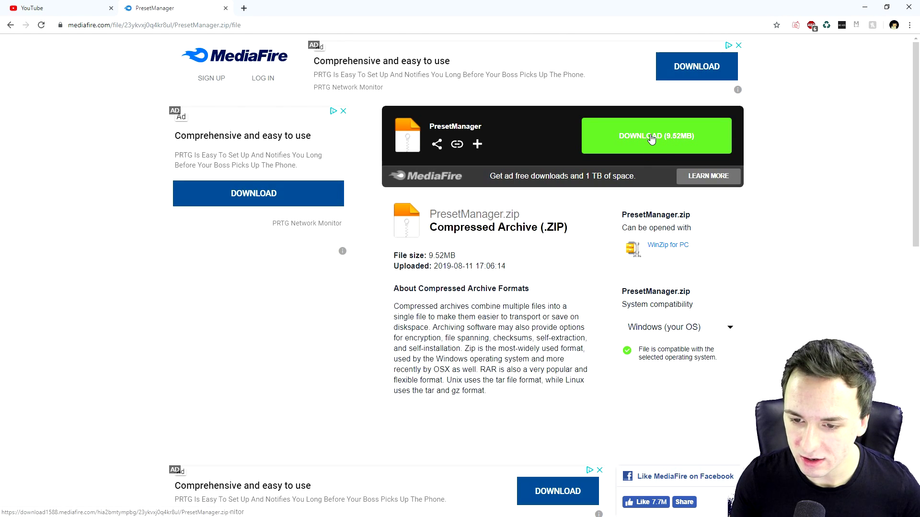
Download PresetManager.zip from MediaFire and show it in its folder.
click(651, 139)
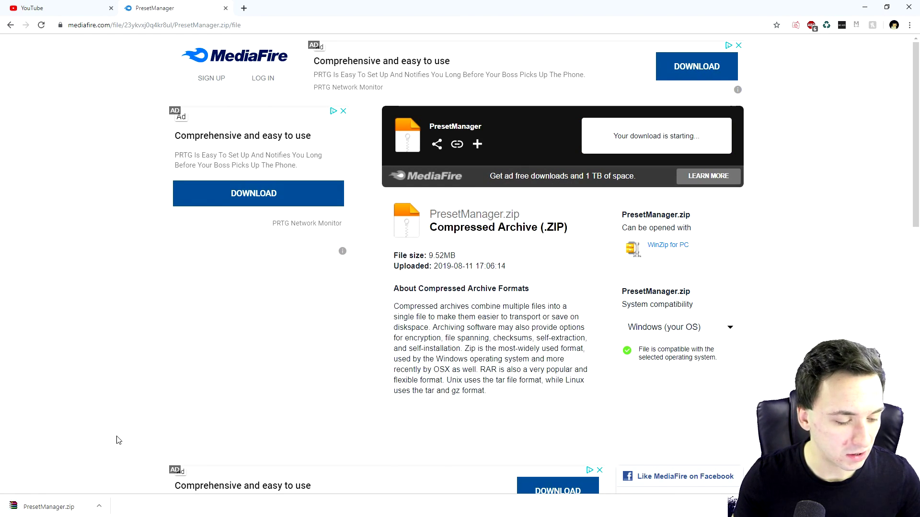
click(100, 507)
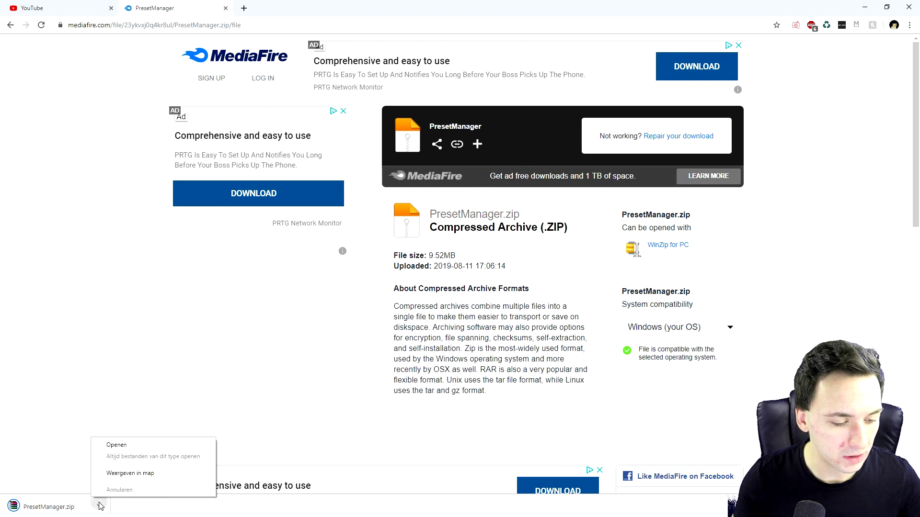
click(147, 472)
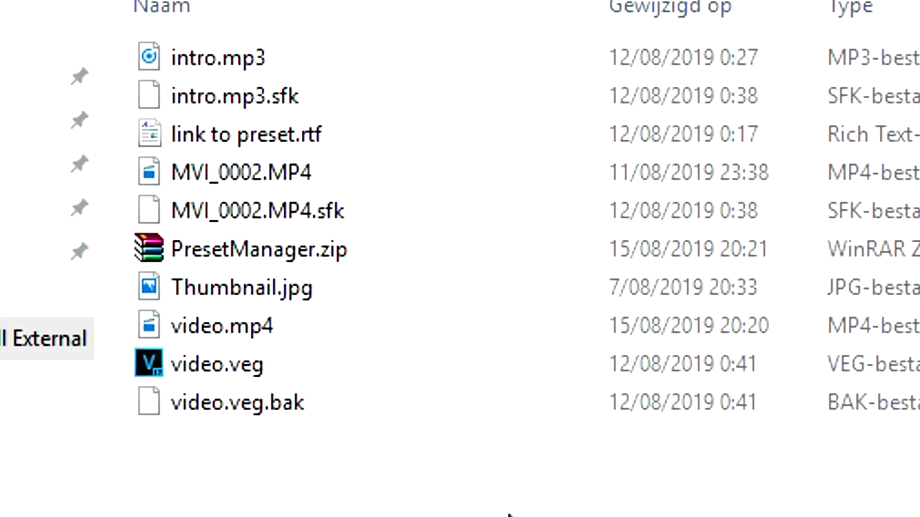
Extract PresetManager.zip into its current folder with Extract Here.
right_click(292, 257)
click(498, 390)
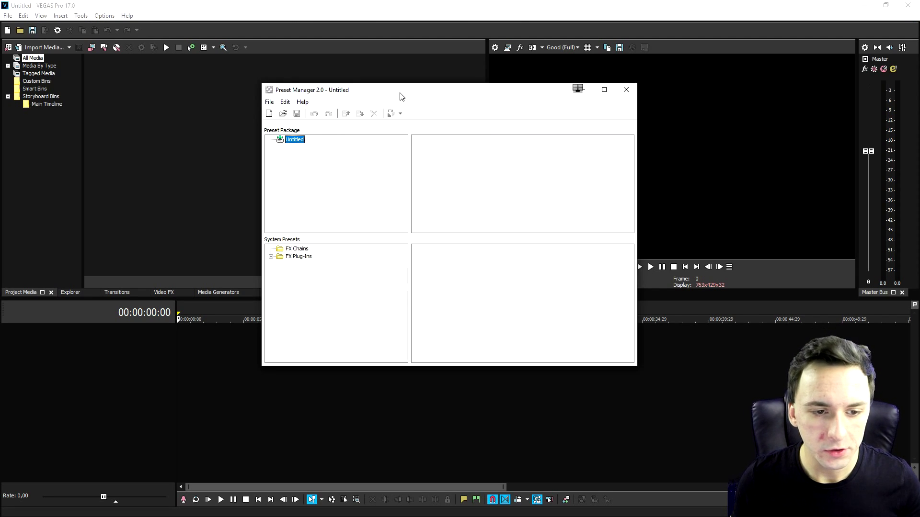
Leave the empty Preset Manager package and switch to the YouTube tab in Chrome.
click(346, 157)
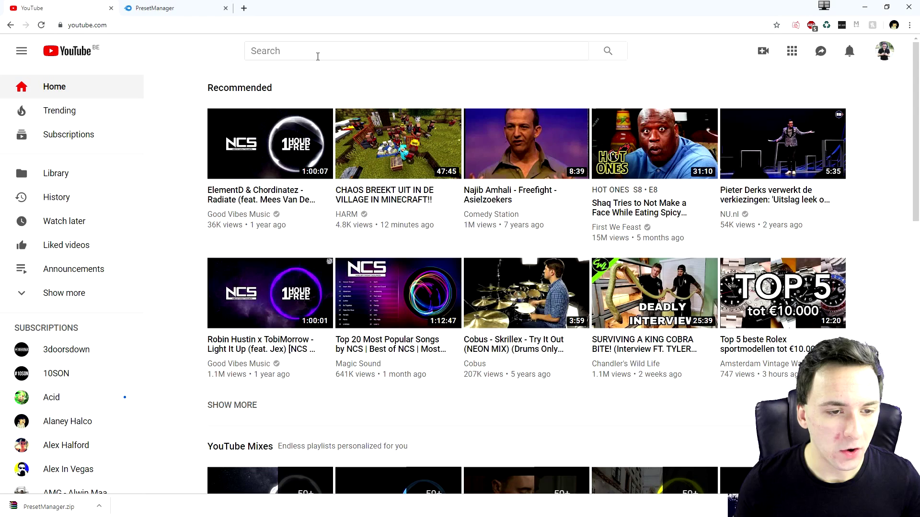
click(343, 54)
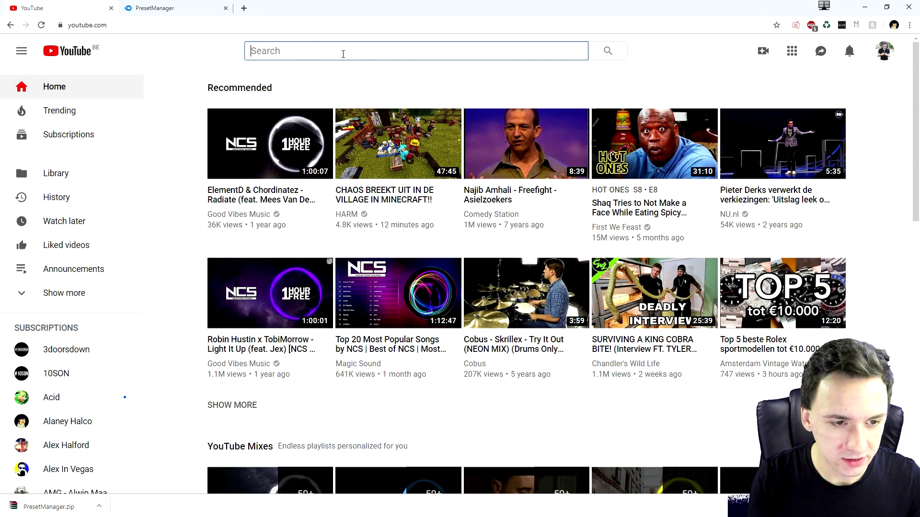
Search YouTube for a Sony Vegas color correction preset pack and scroll the results.
text(sony vegas color grad)
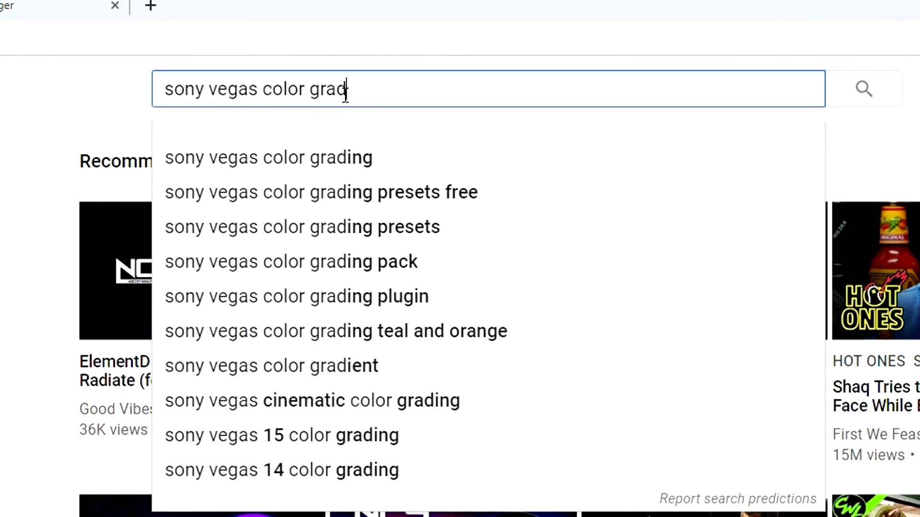
text(ing prese)
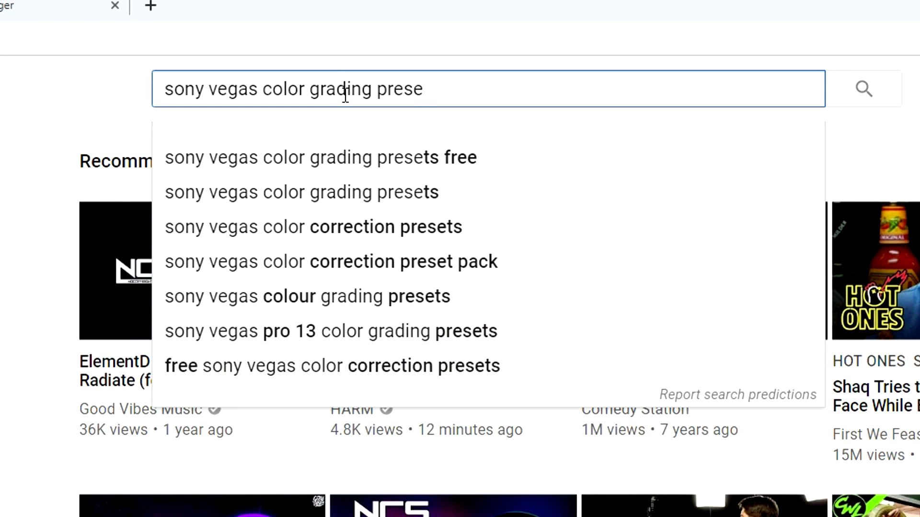
key(Down)
key(Down)
key(Down)
key(Down)
key(Return)
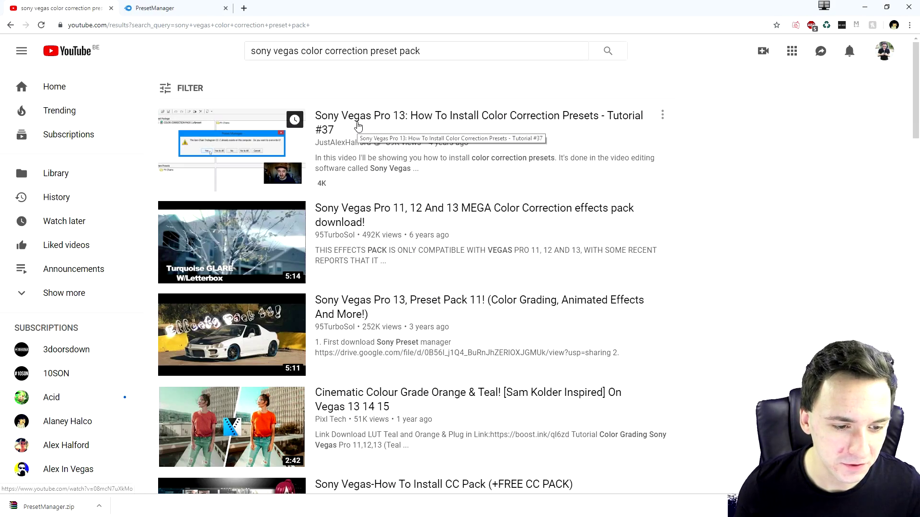
scroll(365, 134, down, 2)
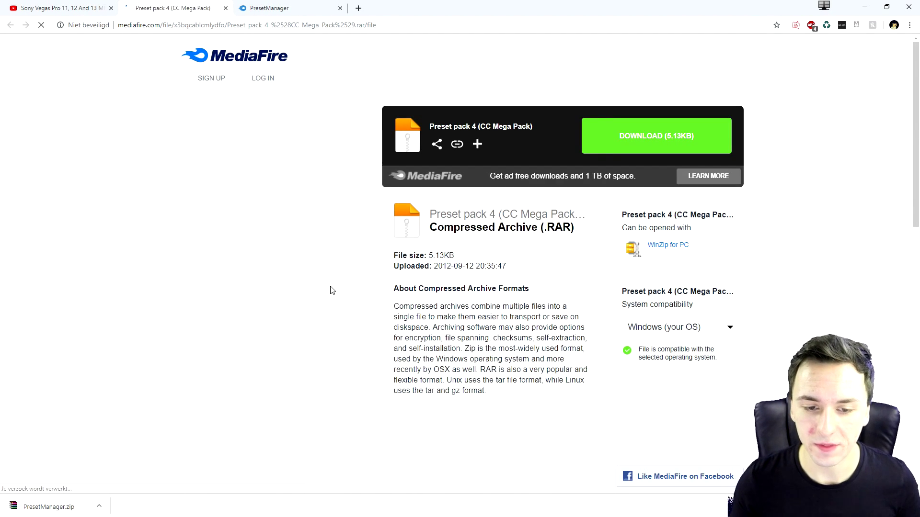
Download Preset pack 4 (CC Mega Pack).rar and show it in its folder.
click(645, 133)
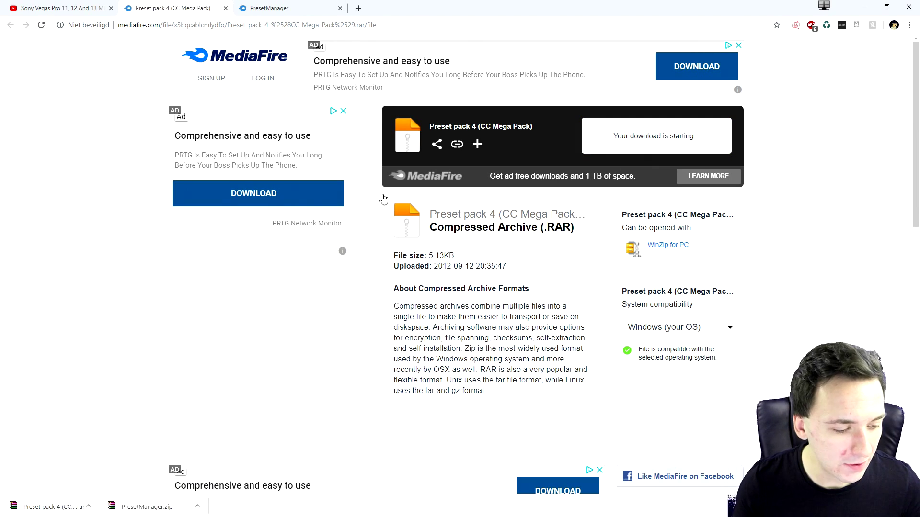
click(98, 506)
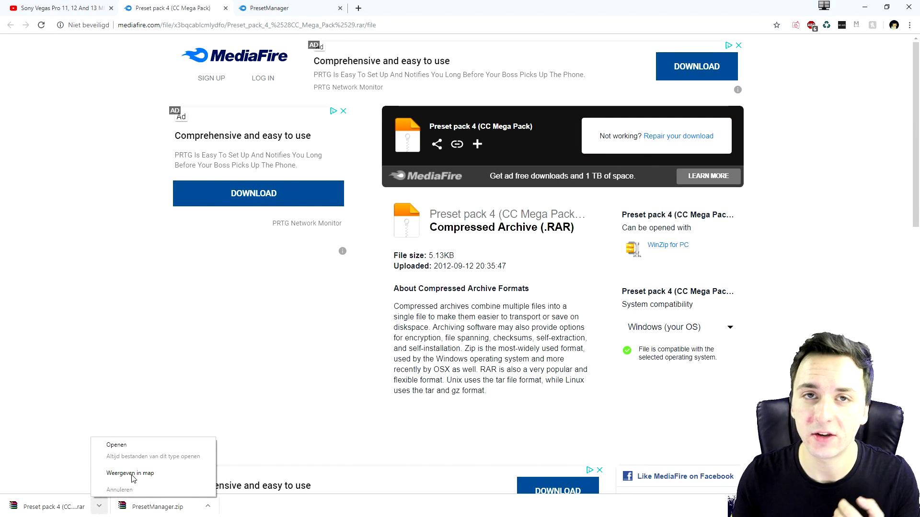
click(132, 475)
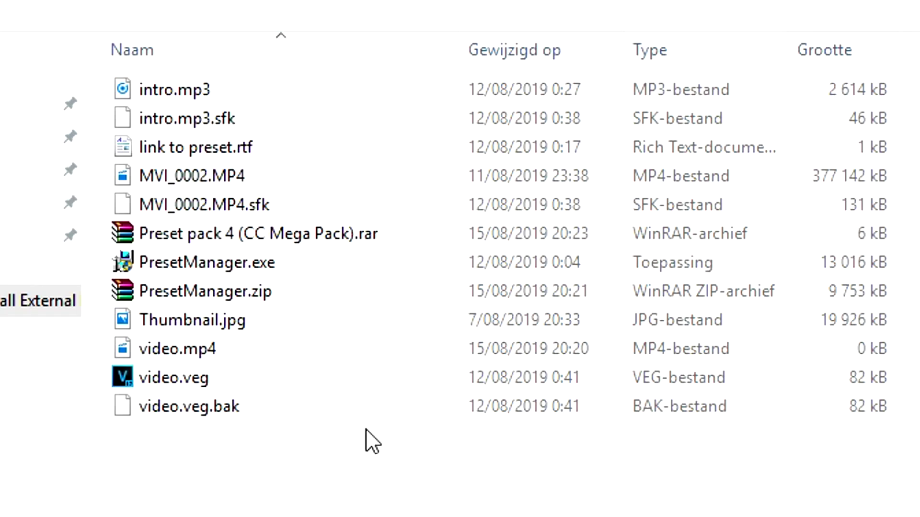
Extract the CC Mega Pack rar in place and select the new .sfpreset file.
right_click(293, 244)
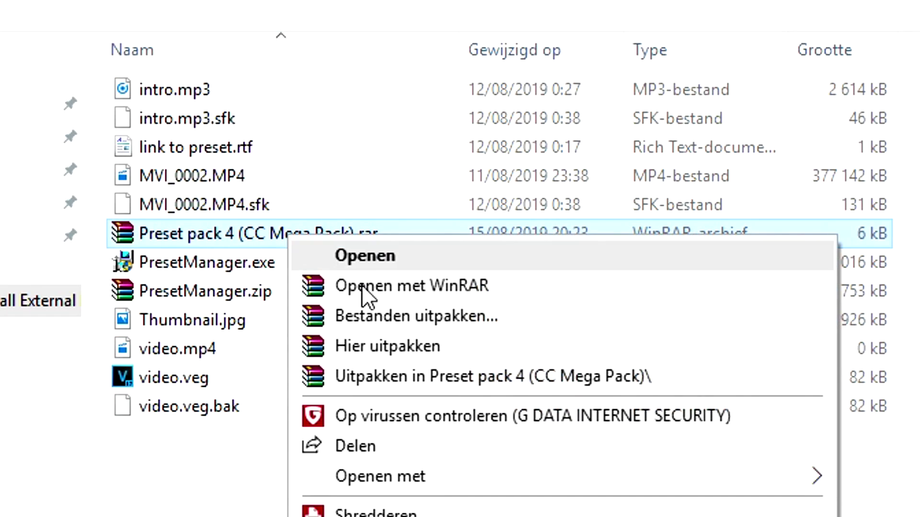
click(424, 352)
click(387, 451)
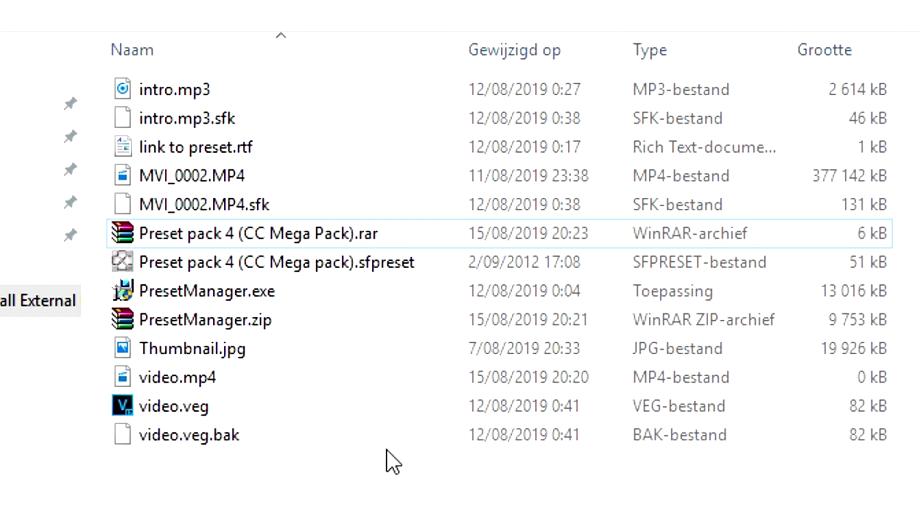
click(313, 261)
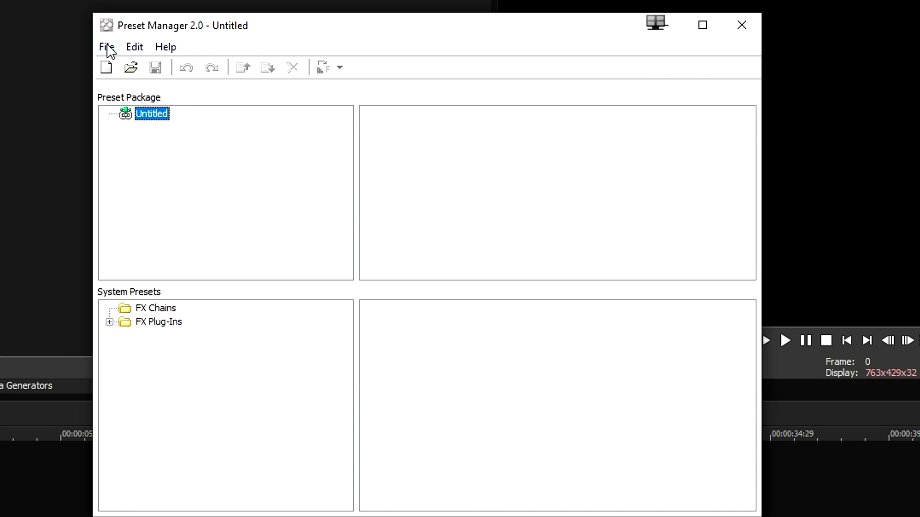
Open the Preset pack 4 (CC Mega pack).sfpreset package in Preset Manager.
click(107, 47)
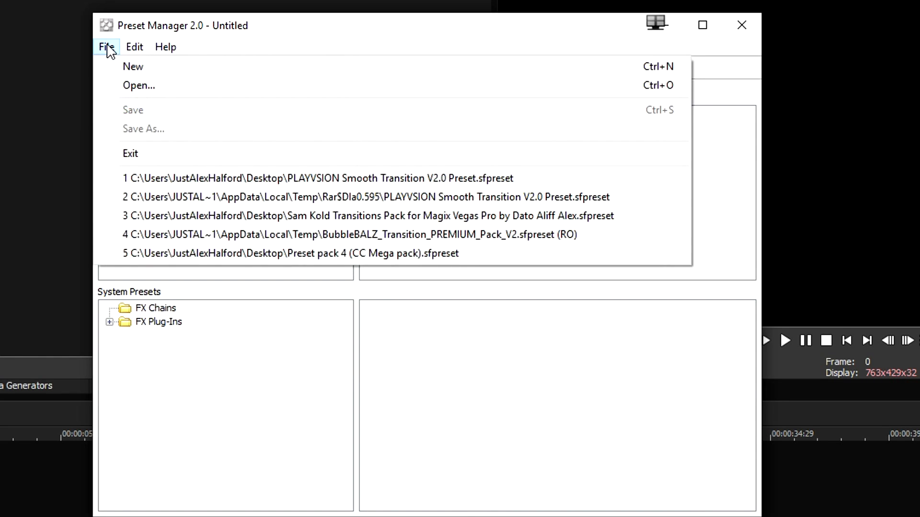
click(138, 85)
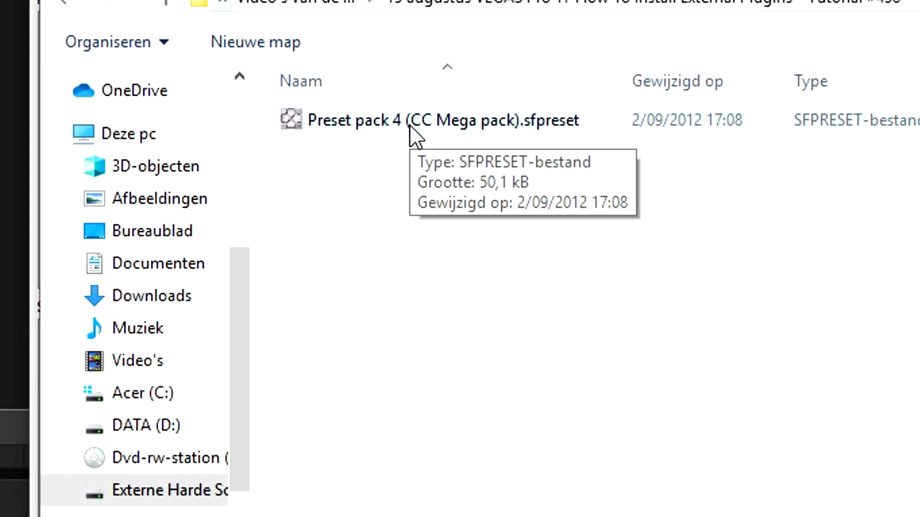
double_click(414, 125)
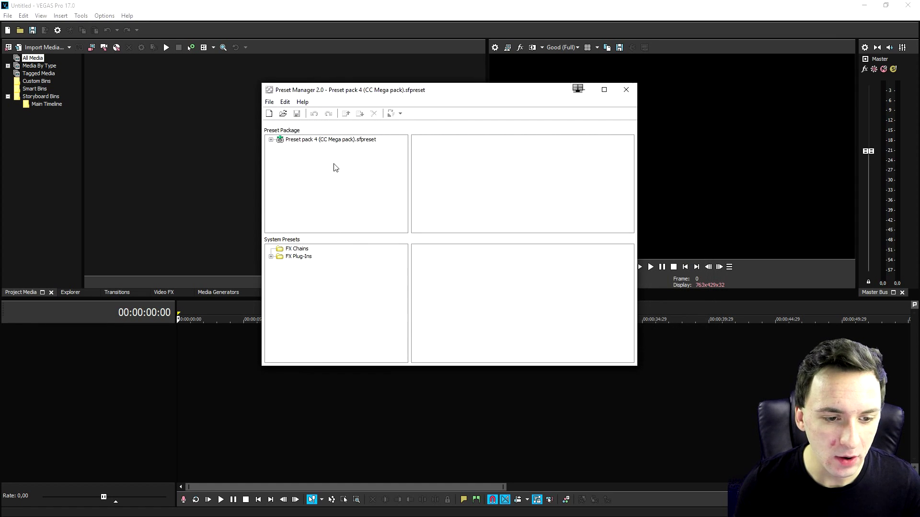
Copy the package's FX Chains to the system presets and close Preset Manager.
click(326, 141)
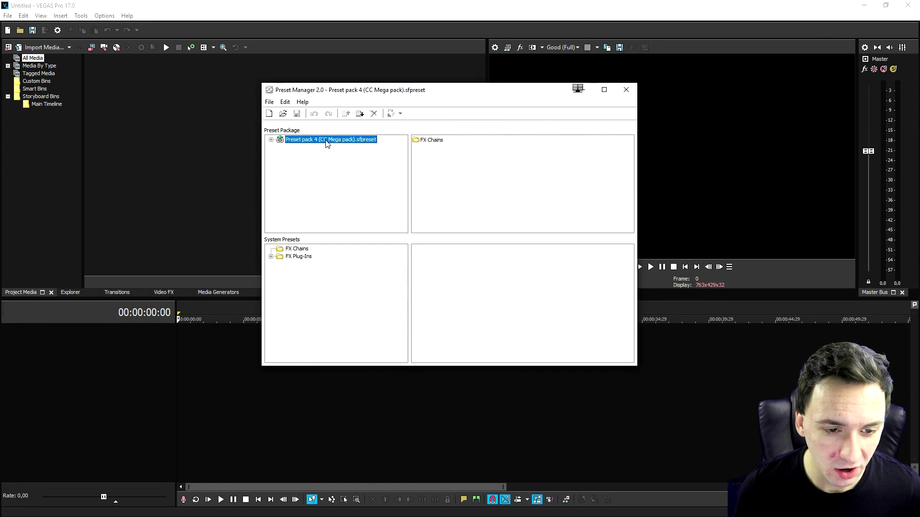
click(434, 141)
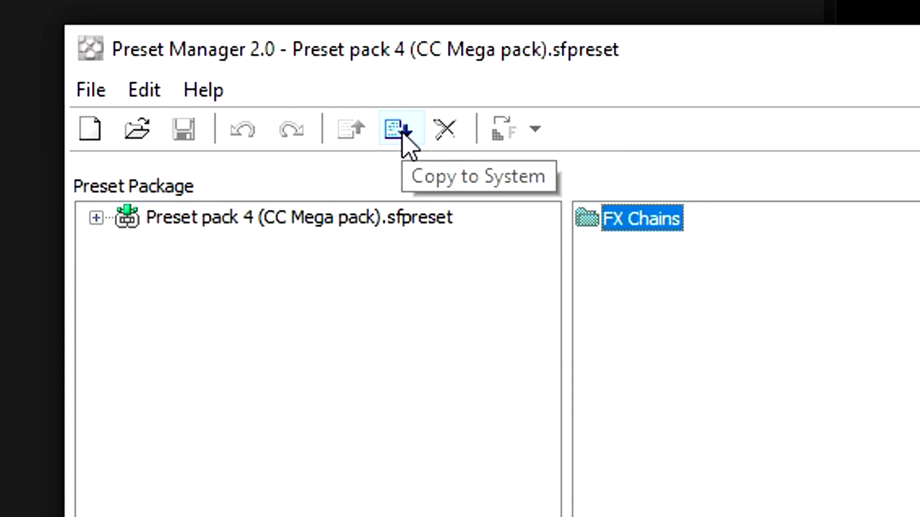
click(587, 211)
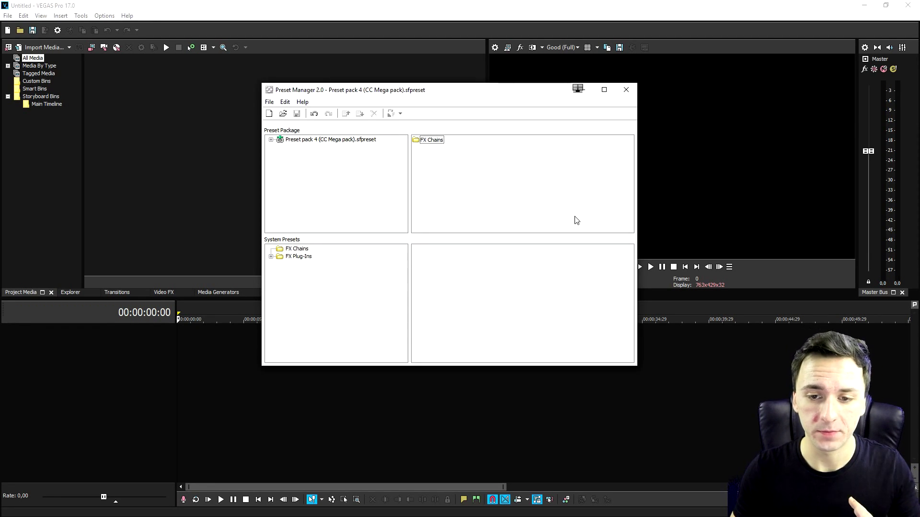
click(530, 6)
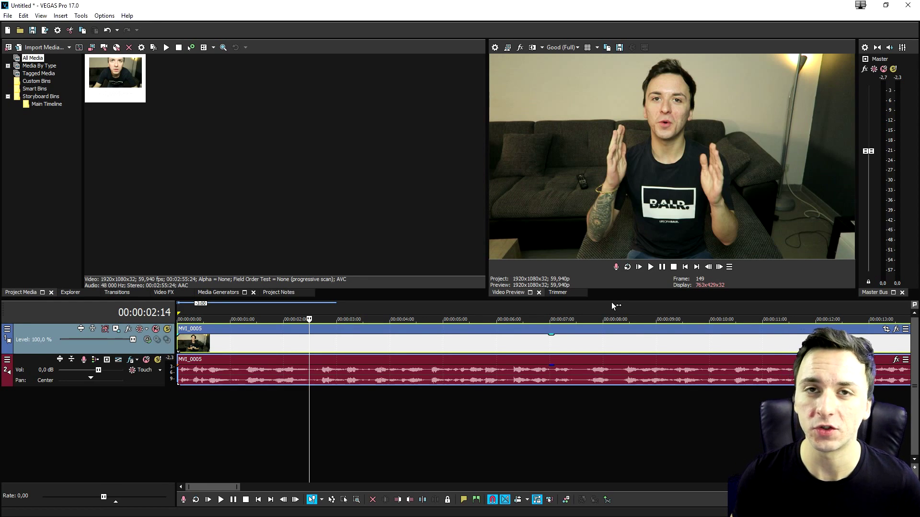
Adjust the timeline view and open the Event FX chooser for the MVI_0005 clip.
scroll(475, 342, down, 6)
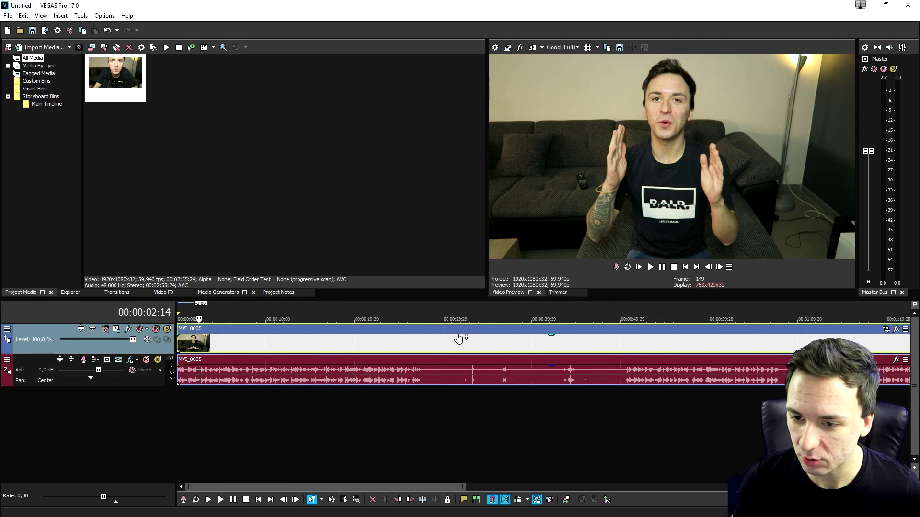
scroll(459, 338, up, 4)
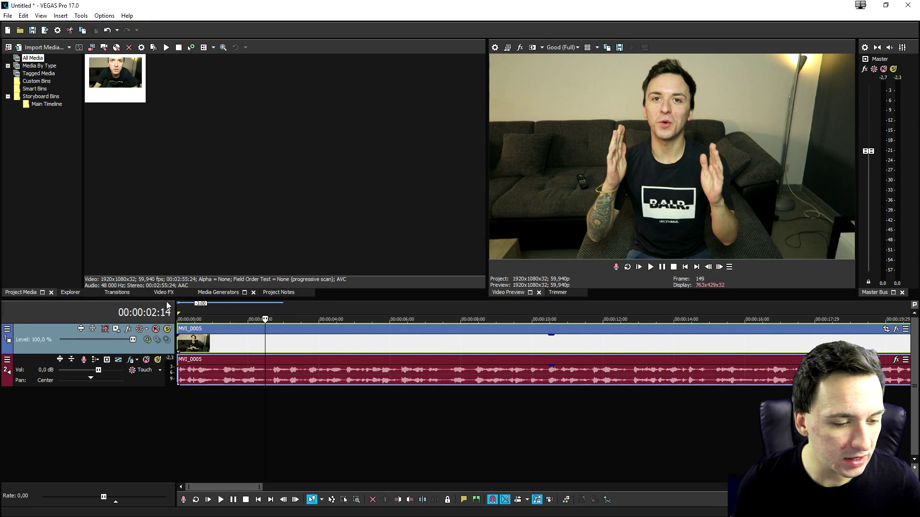
scroll(407, 343, down, 8)
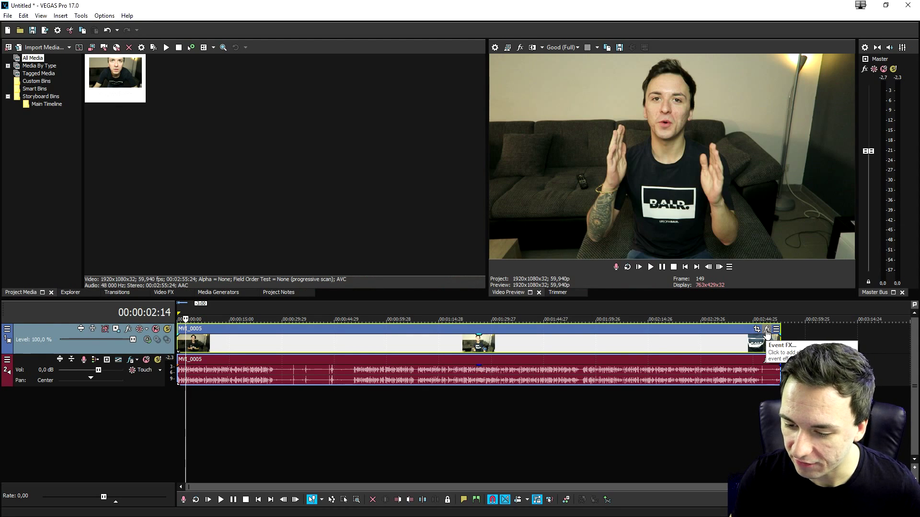
click(619, 150)
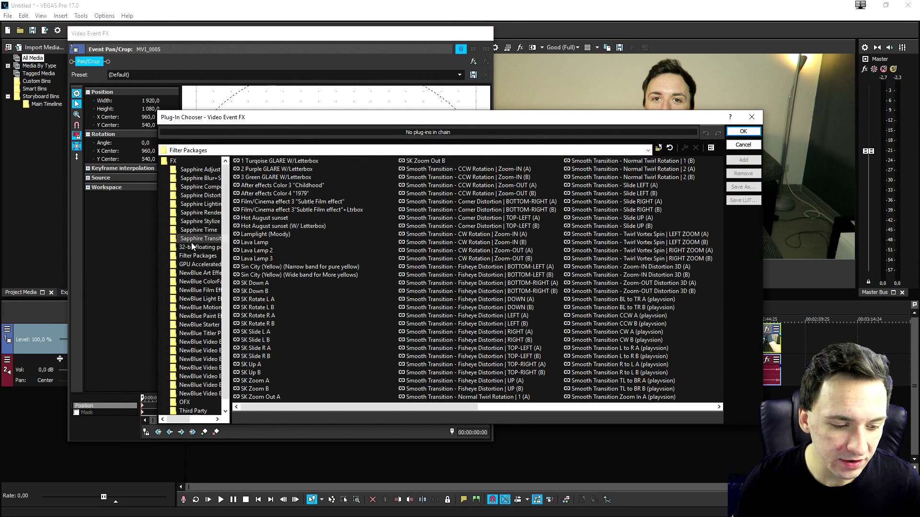
Apply the 1 Turqoise GLARE W/Letterbox filter package from Filter Packages to MVI_0005.
click(209, 150)
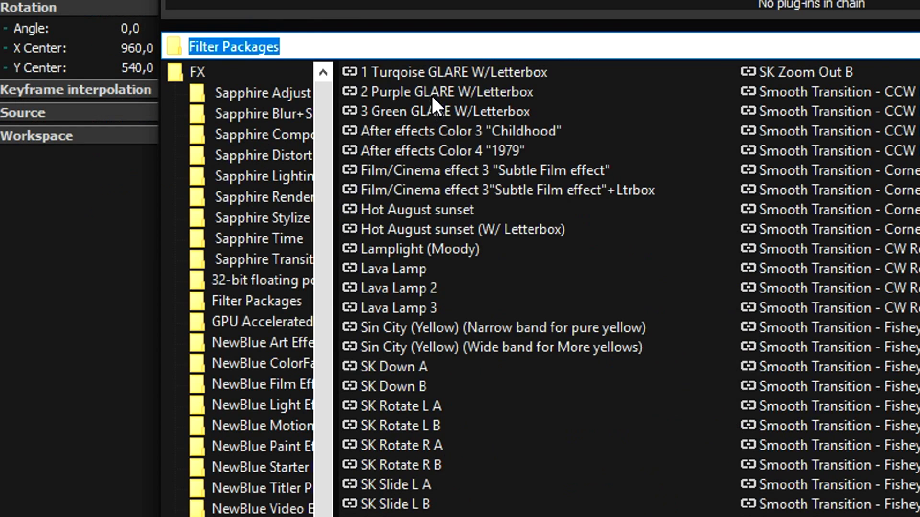
key(Tab)
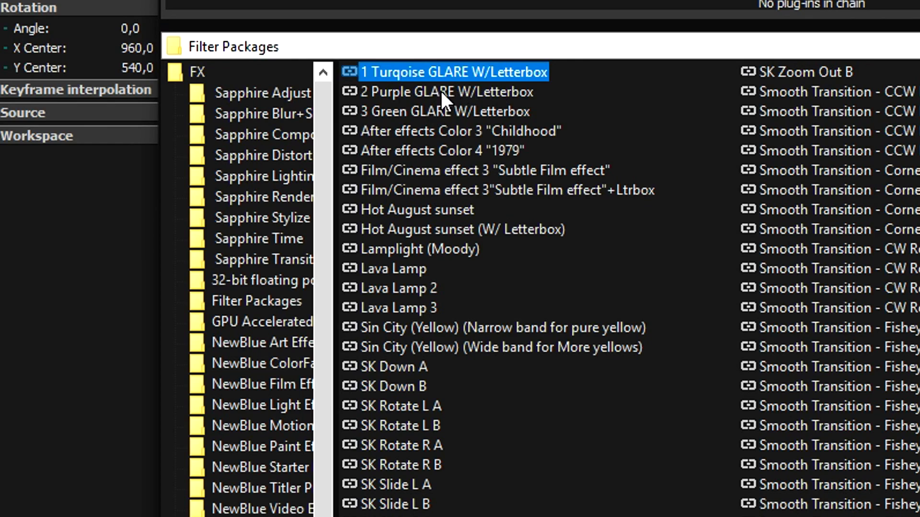
click(399, 91)
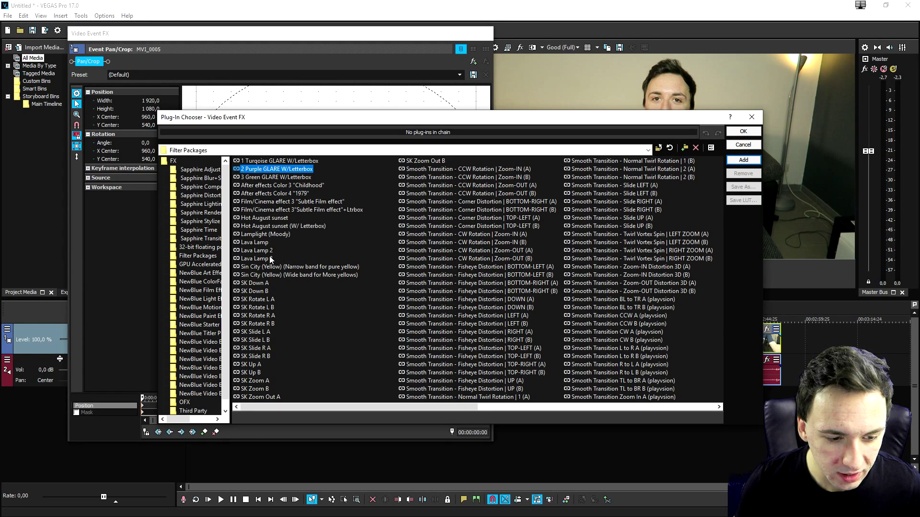
click(284, 162)
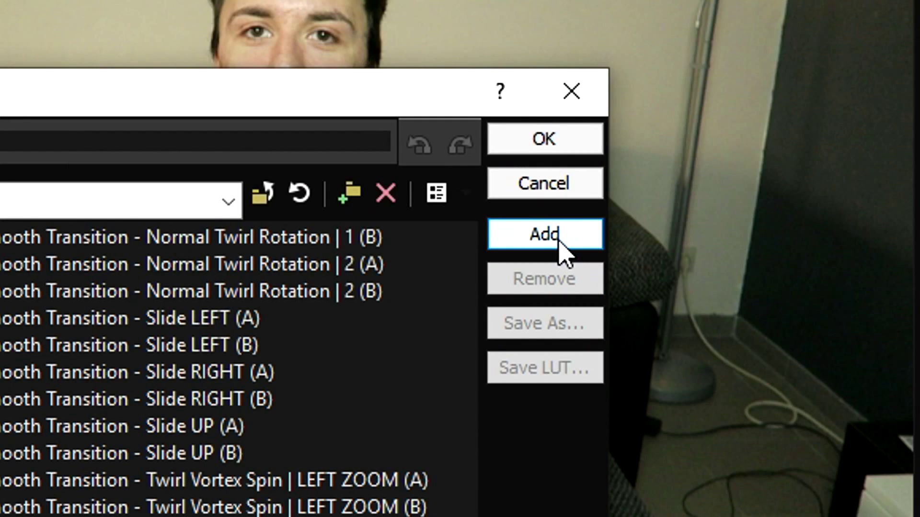
click(748, 162)
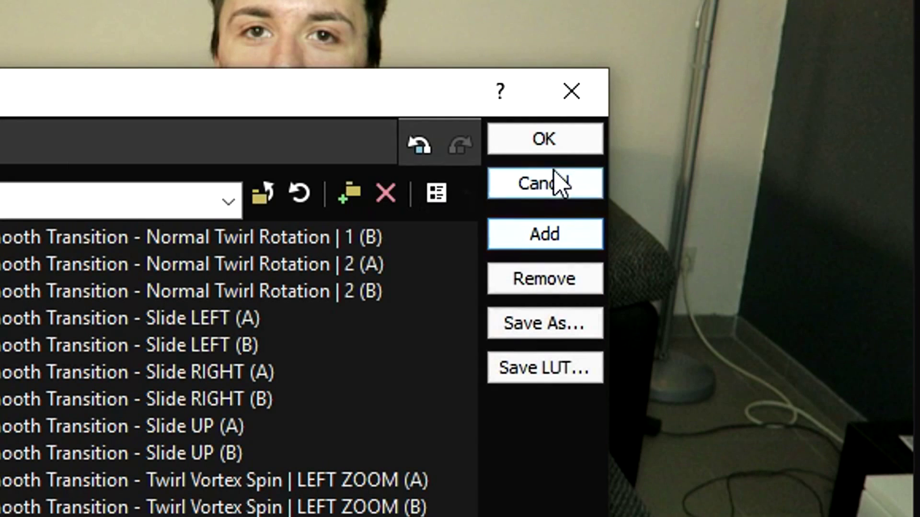
click(545, 139)
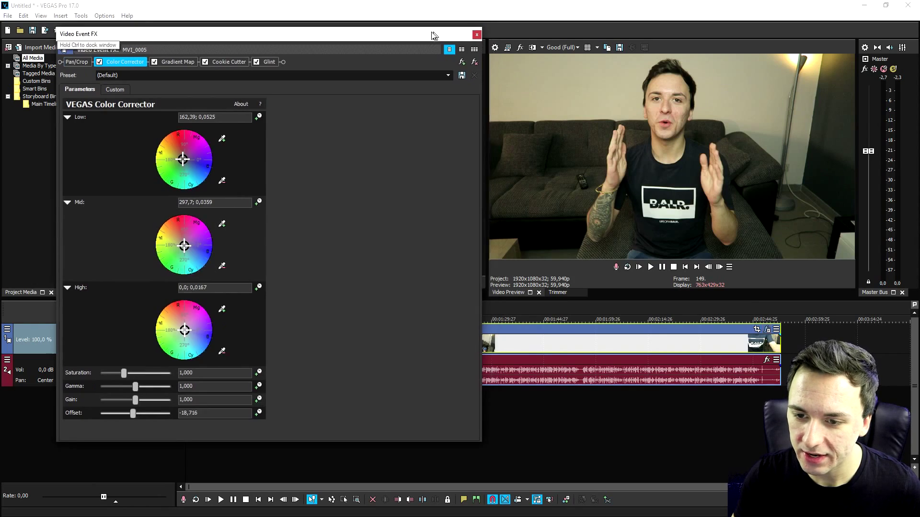